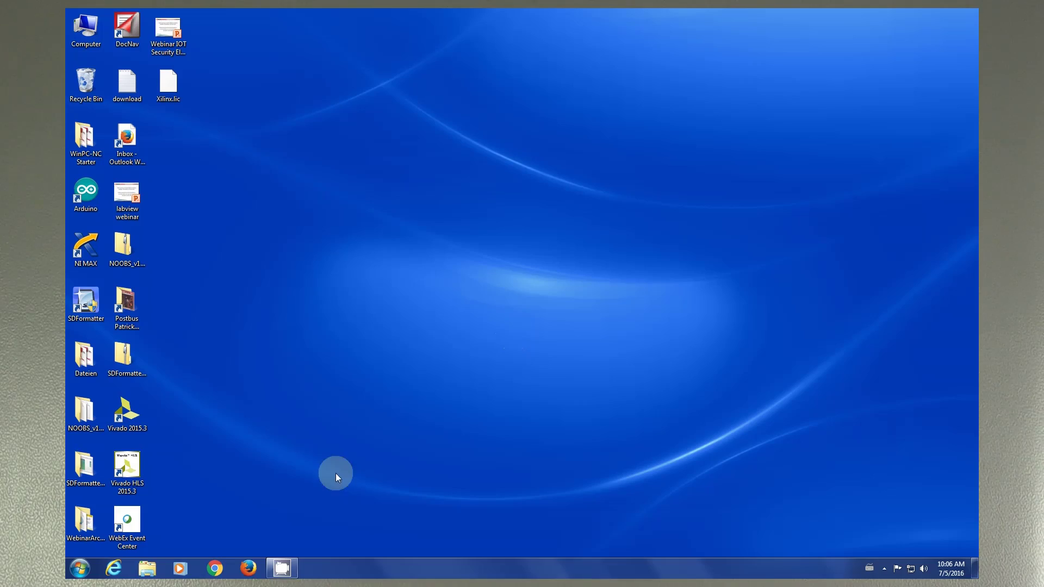
Open Chrome, search for "ikalogic" and open the Ikalogic website from the results
left_click(214, 568)
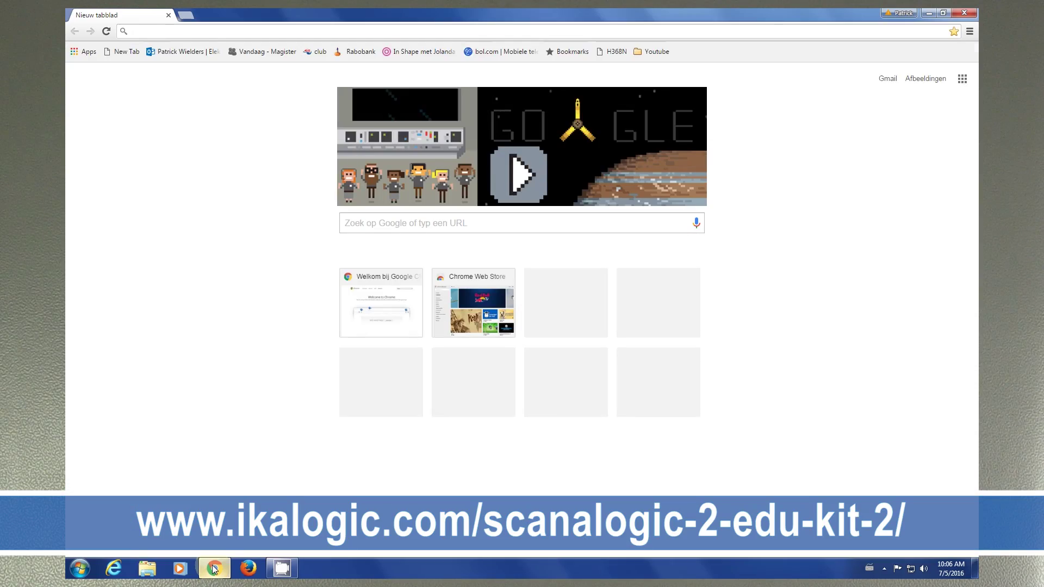
type("ikalogic")
key("Return")
left_click(233, 144)
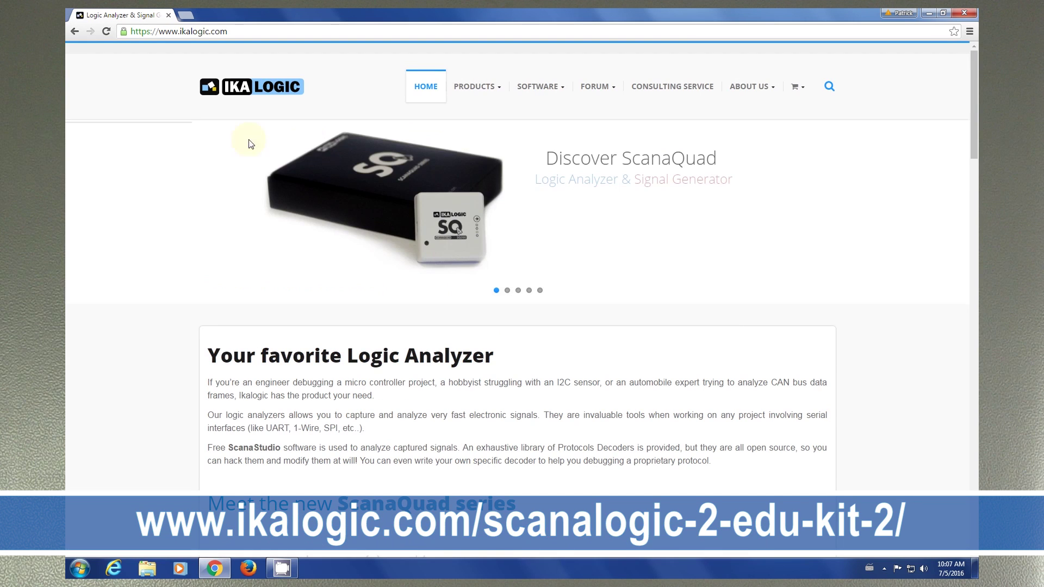
Go through the Scanalogic-2 EDU-KIT product page to the ScanaStudio page and download the Windows version of the software
mouse_move(483, 87)
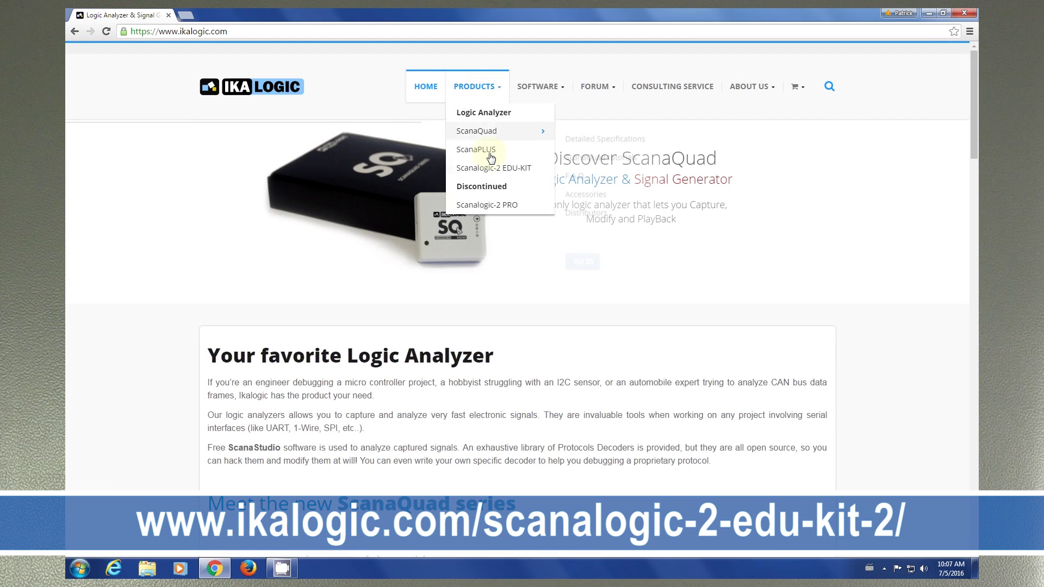
left_click(491, 169)
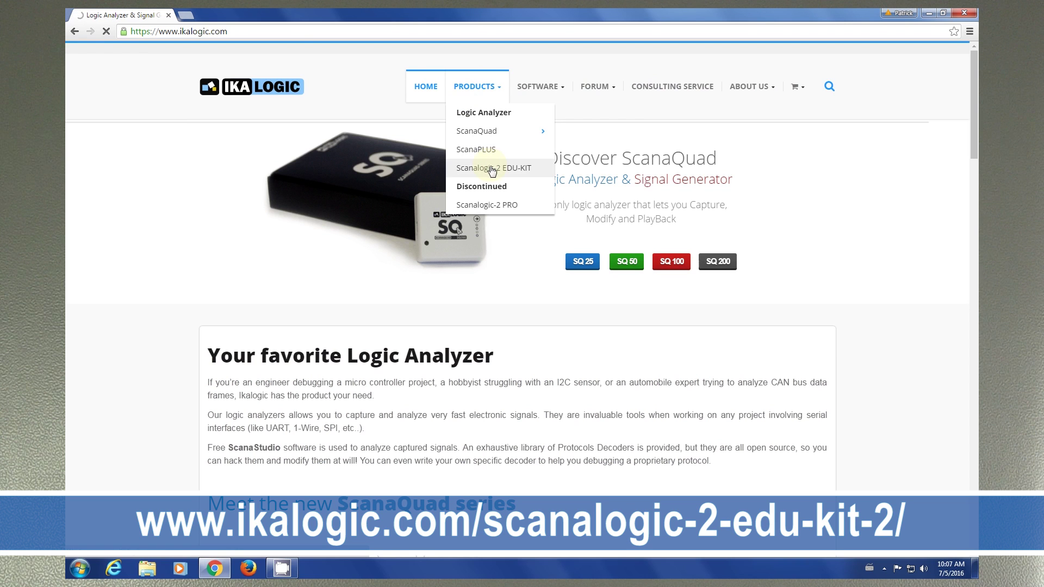
scroll(492, 171, "down", 10)
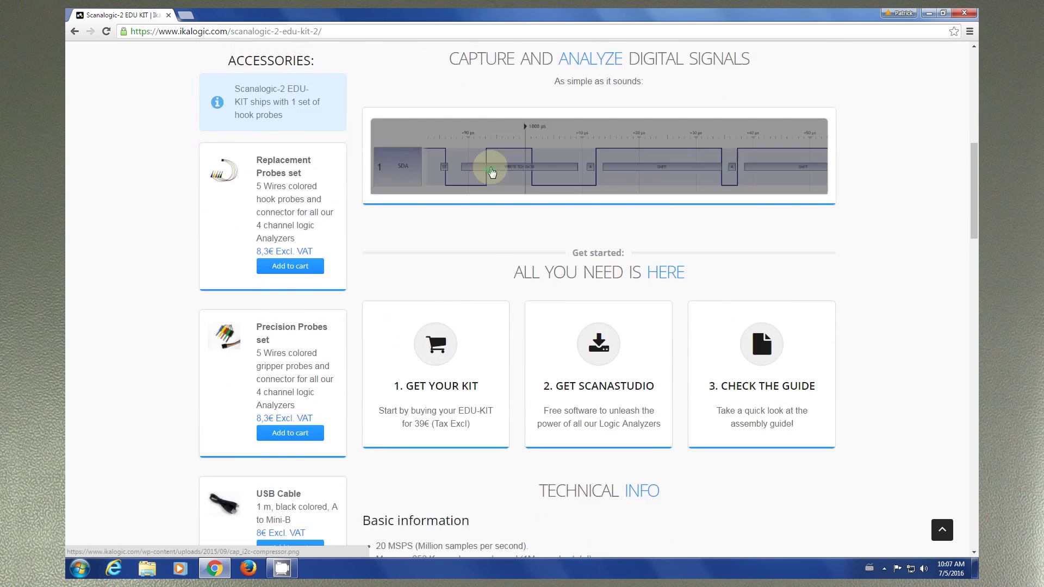
scroll(492, 171, "down", 2)
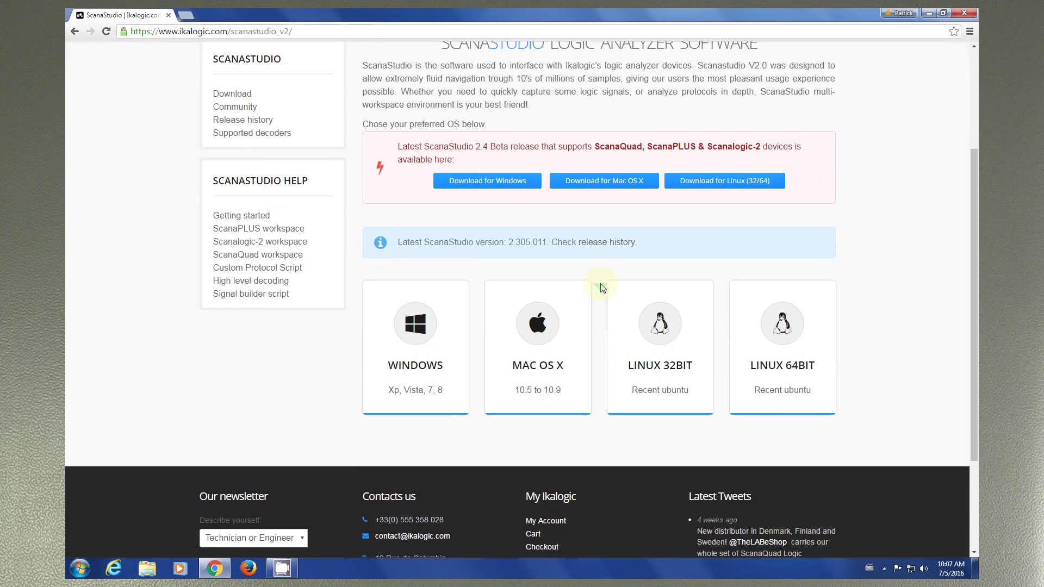
left_click(431, 337)
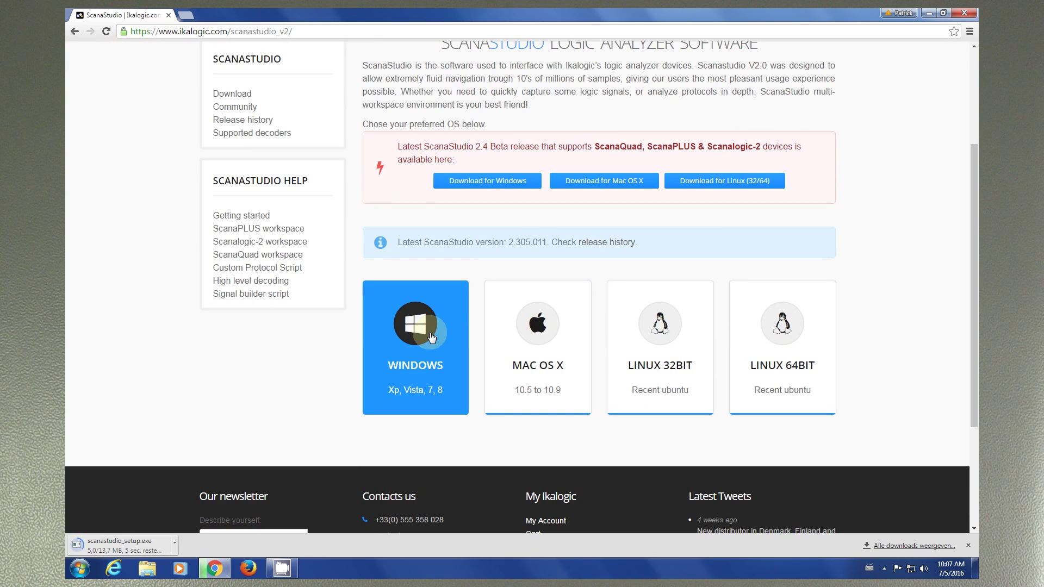
Run the downloaded scanastudio_setup.exe and choose English as the setup language
left_click(146, 547)
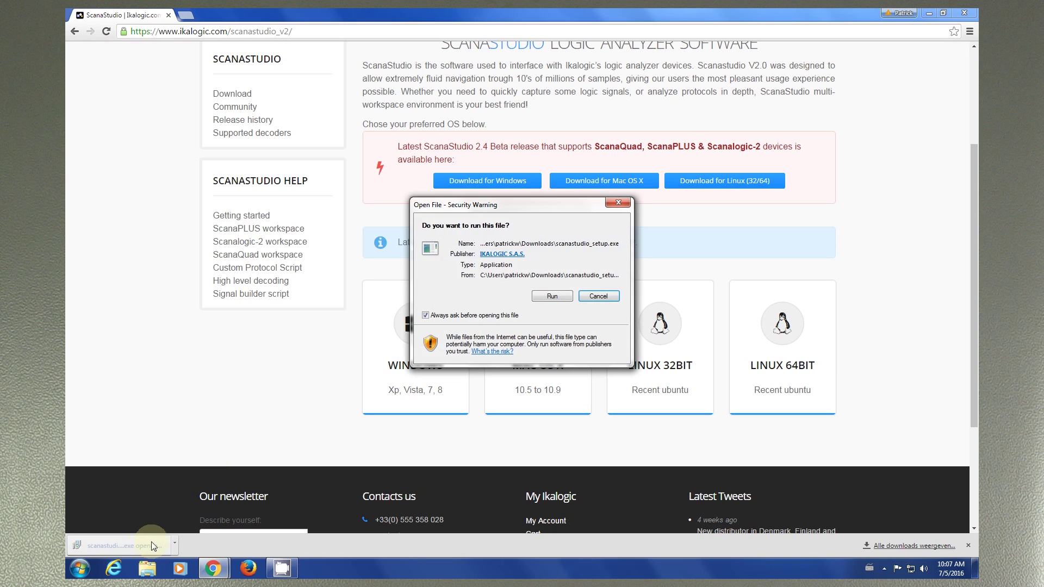
left_click(552, 297)
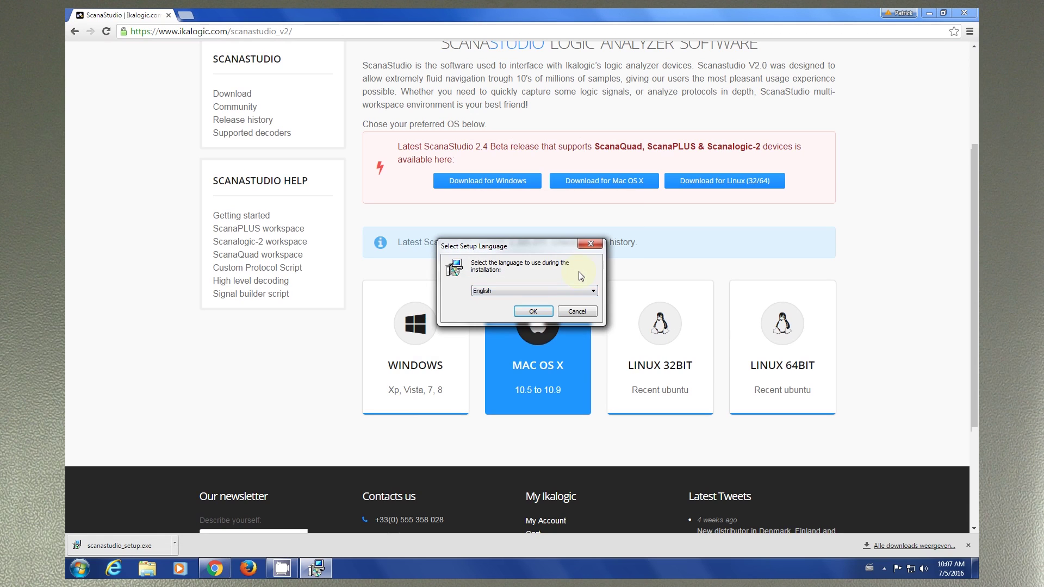
left_click(541, 309)
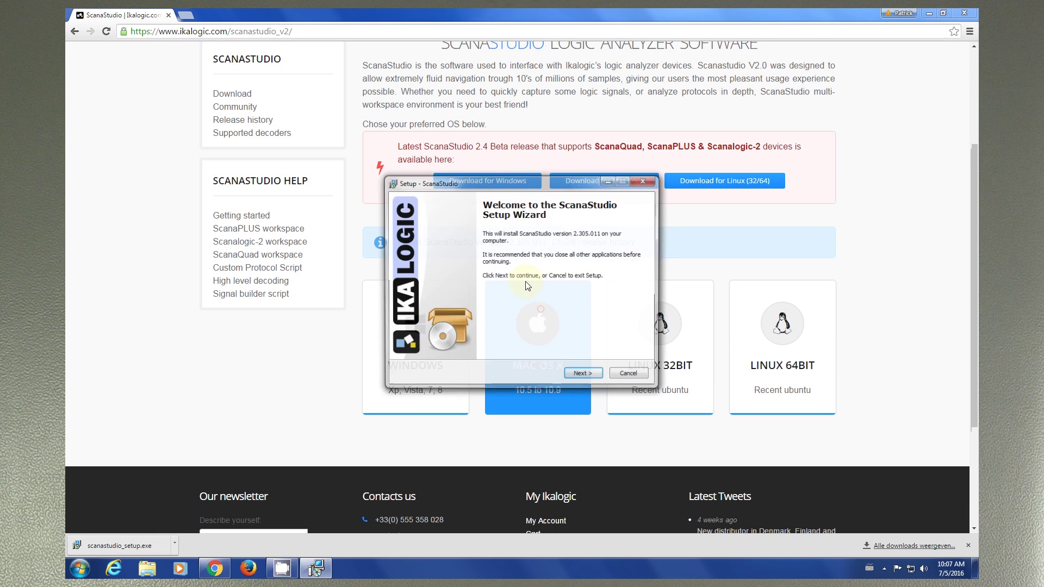
Install ScanaStudio in the default destination and Start Menu folder, including the FTDI drivers for ScanaPLUS and without a desktop icon
left_click(583, 375)
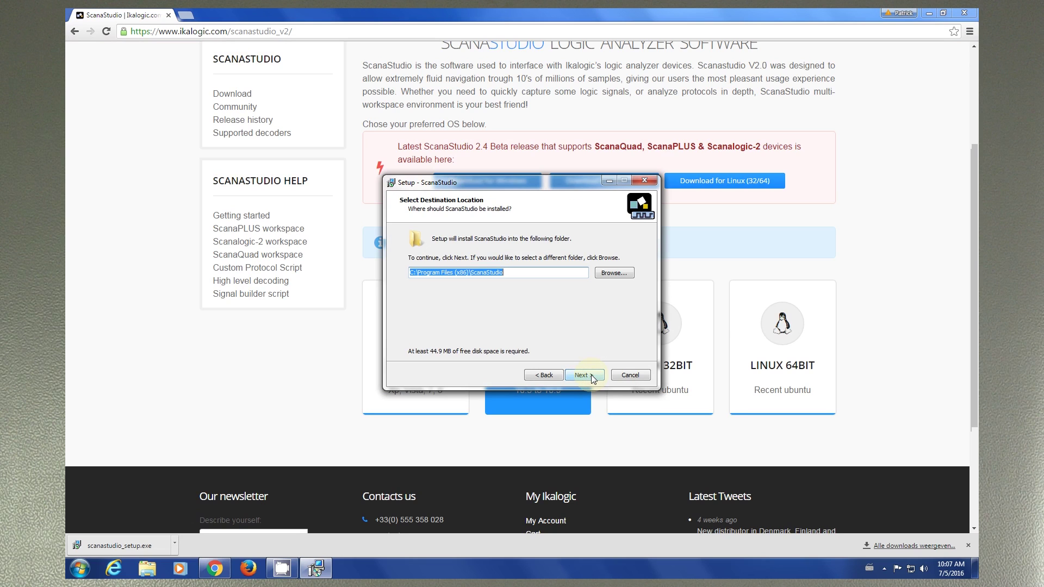
left_click(592, 379)
left_click(592, 378)
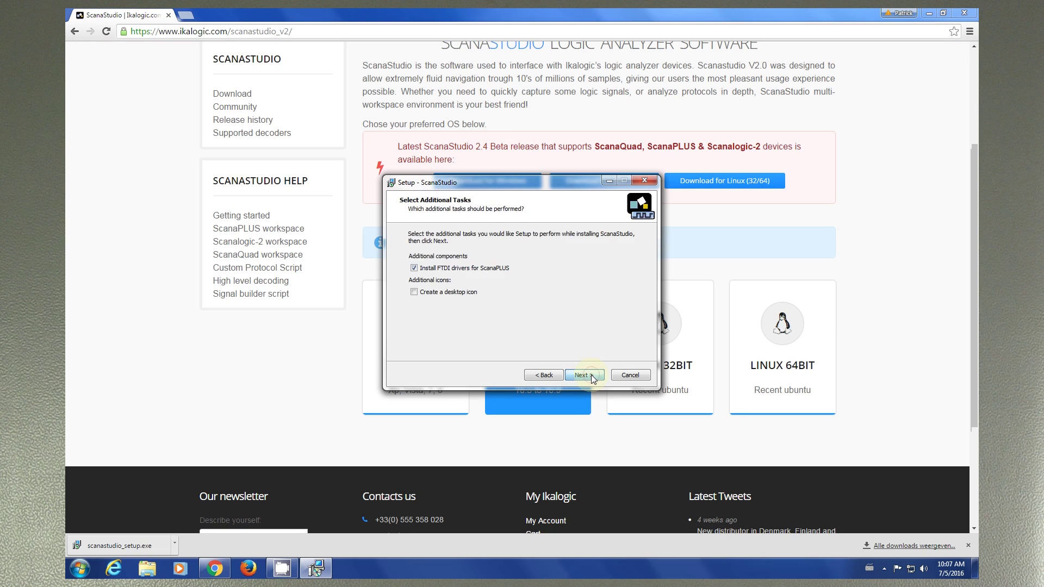
left_click(592, 379)
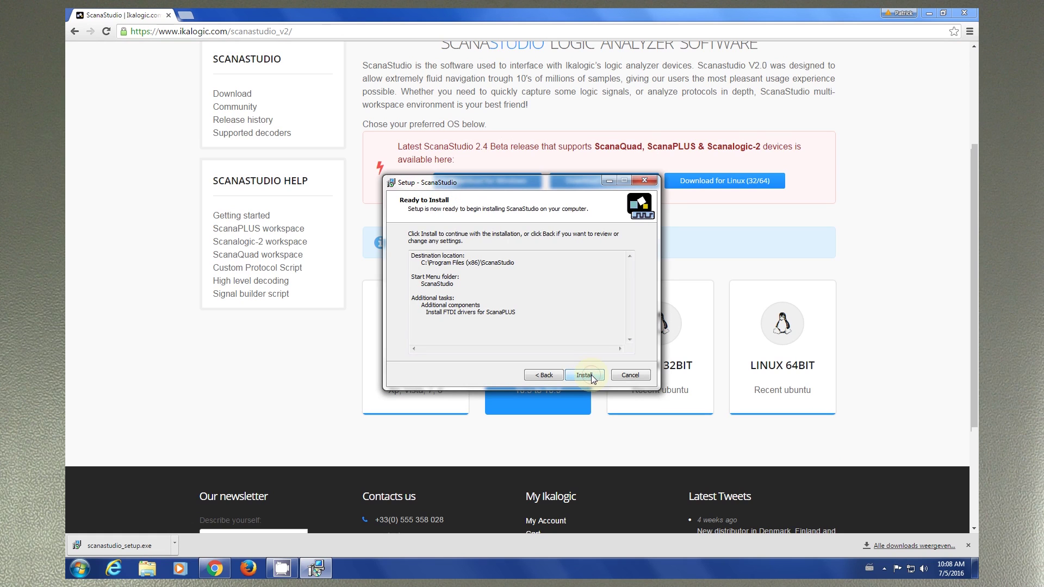
left_click(592, 378)
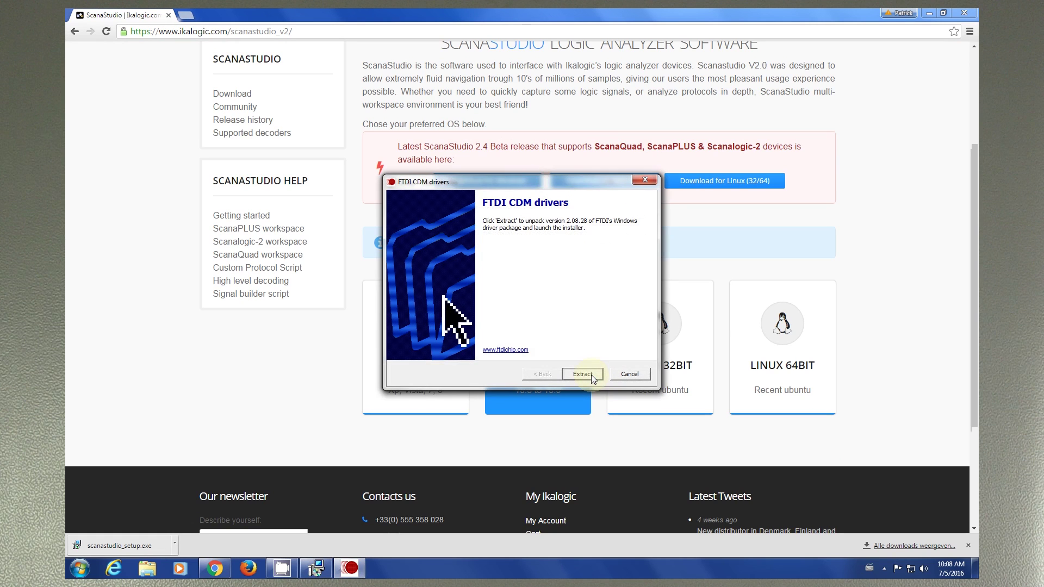
Extract the FTDI CDM driver package and complete its device driver installation wizard
left_click(583, 374)
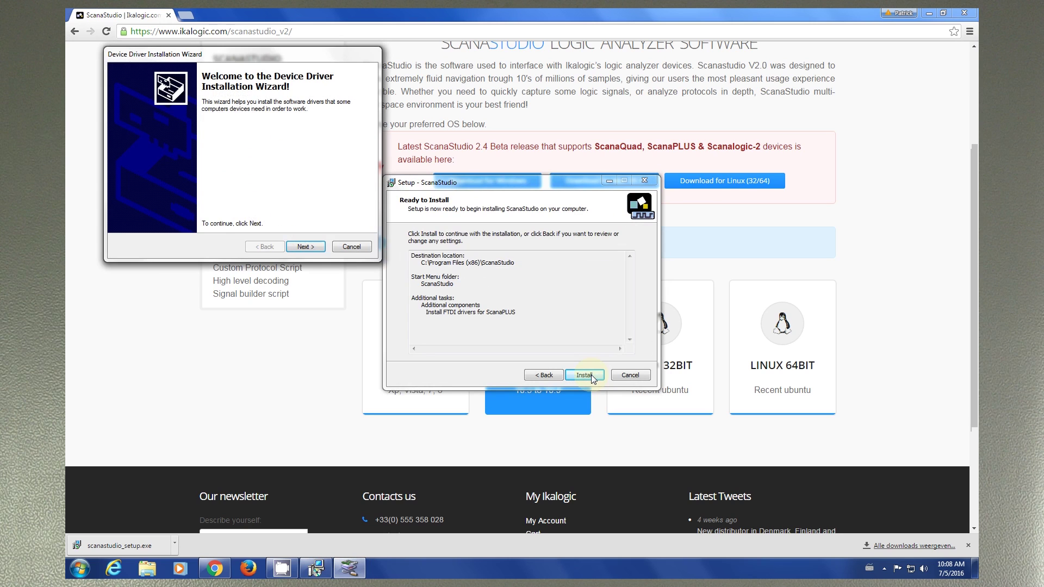
left_click(308, 249)
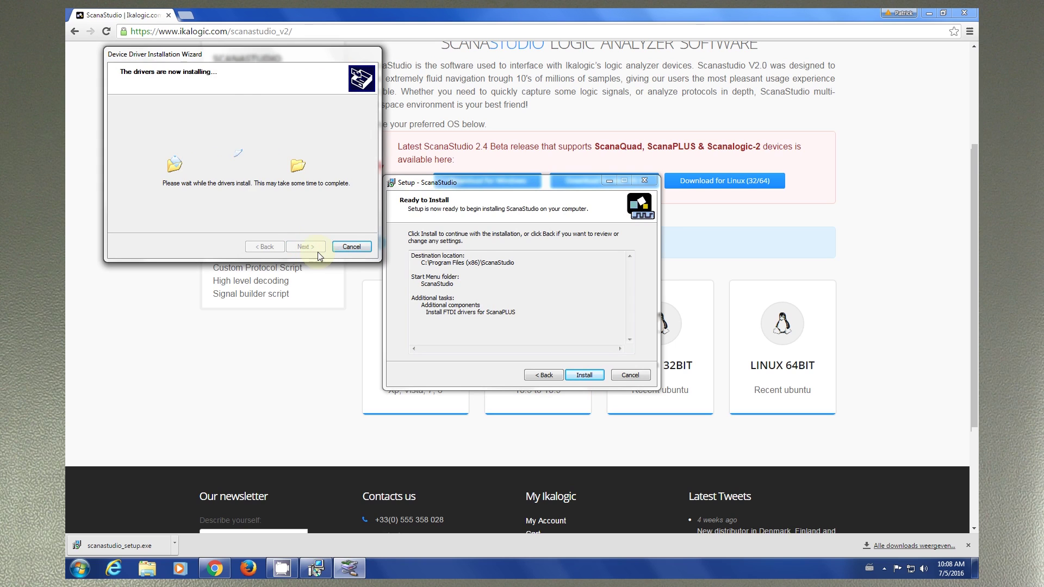
left_click(313, 248)
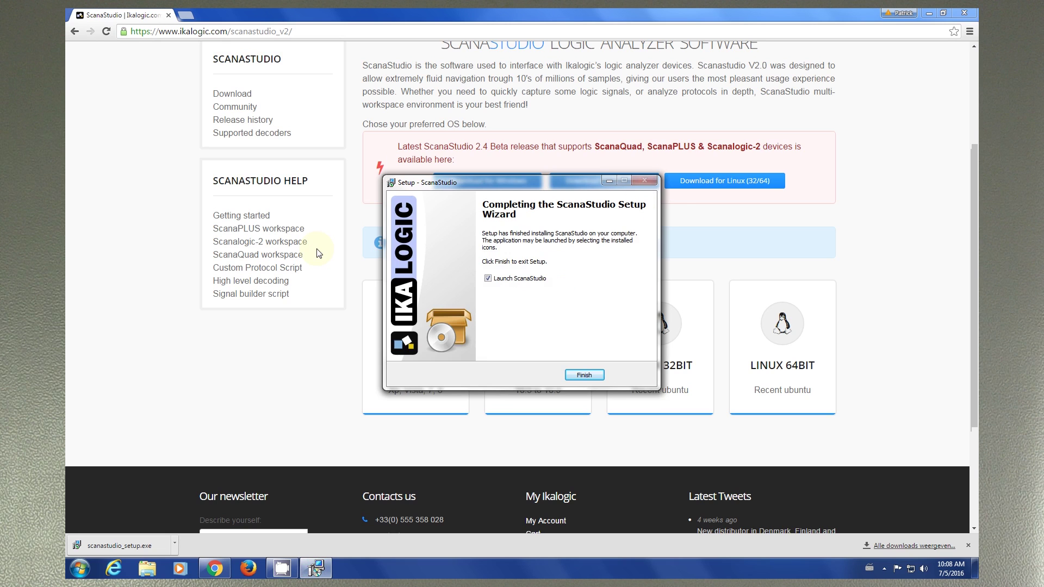
Finish the setup with ScanaStudio launching, and download the checked protocol decoder updates
left_click(585, 375)
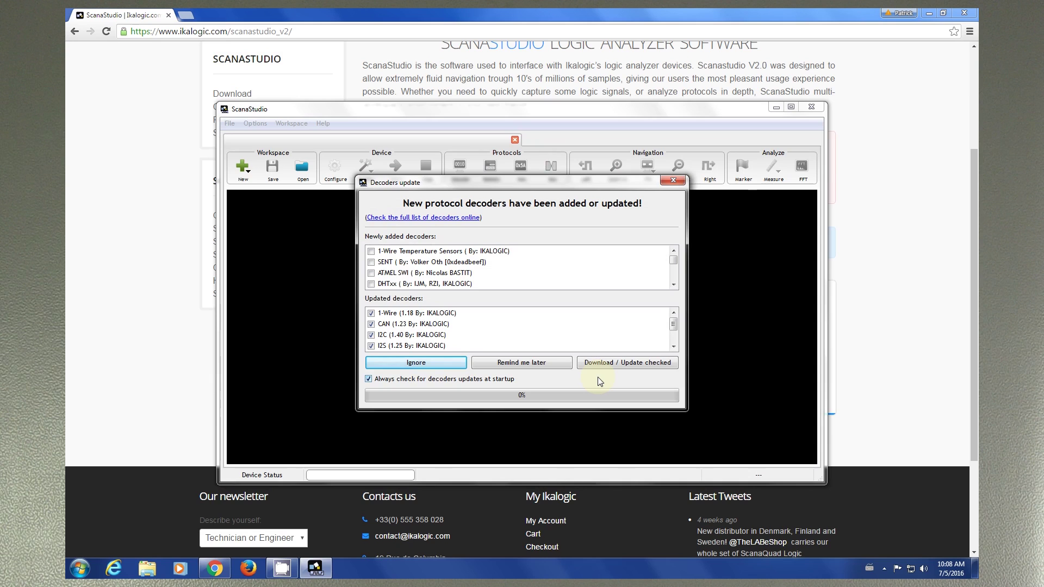
left_click(598, 363)
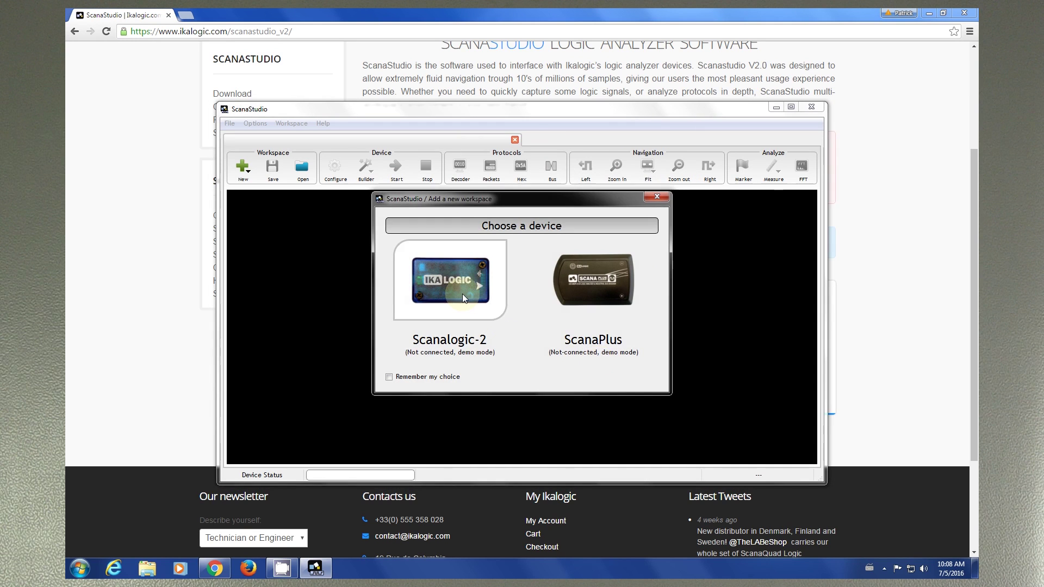
Create a workspace for the Scanalogic-2 device with the choice remembered, and maximize the ScanaStudio window
left_click(389, 377)
left_click(436, 300)
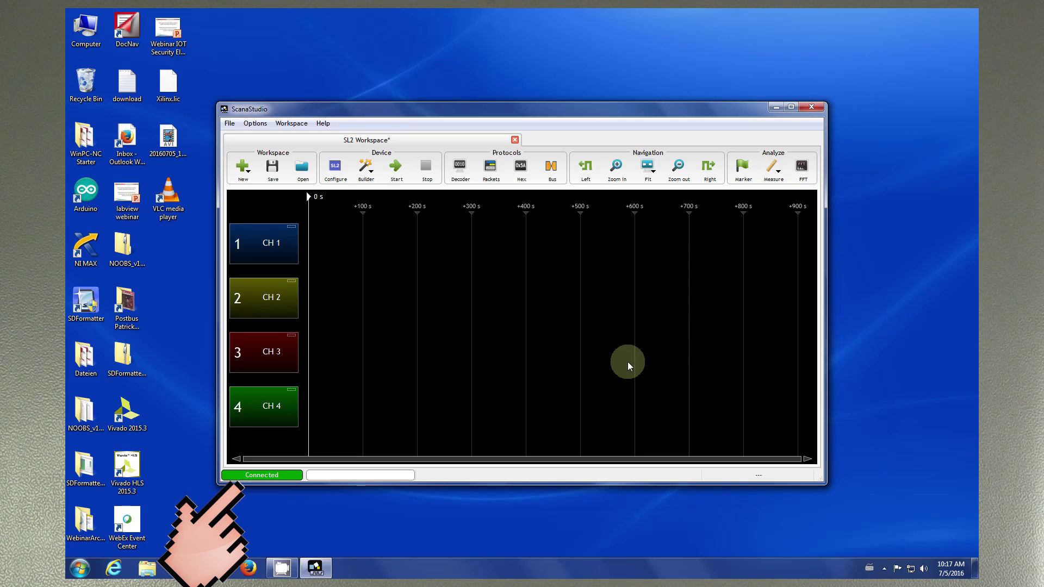
left_click(790, 107)
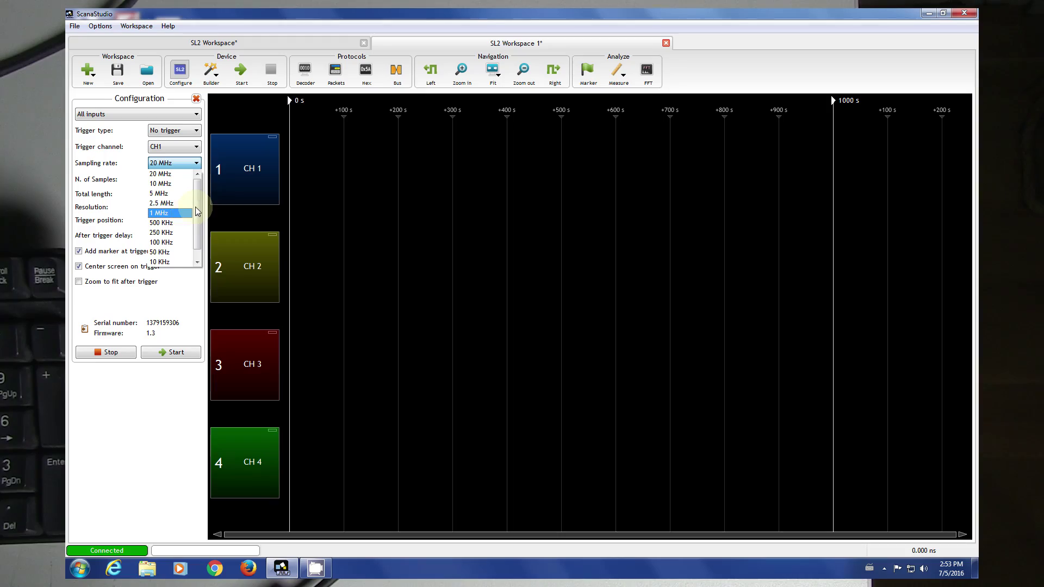
Configure the capture with a sampling rate of 10 KHz and 49600 samples
left_click(173, 251)
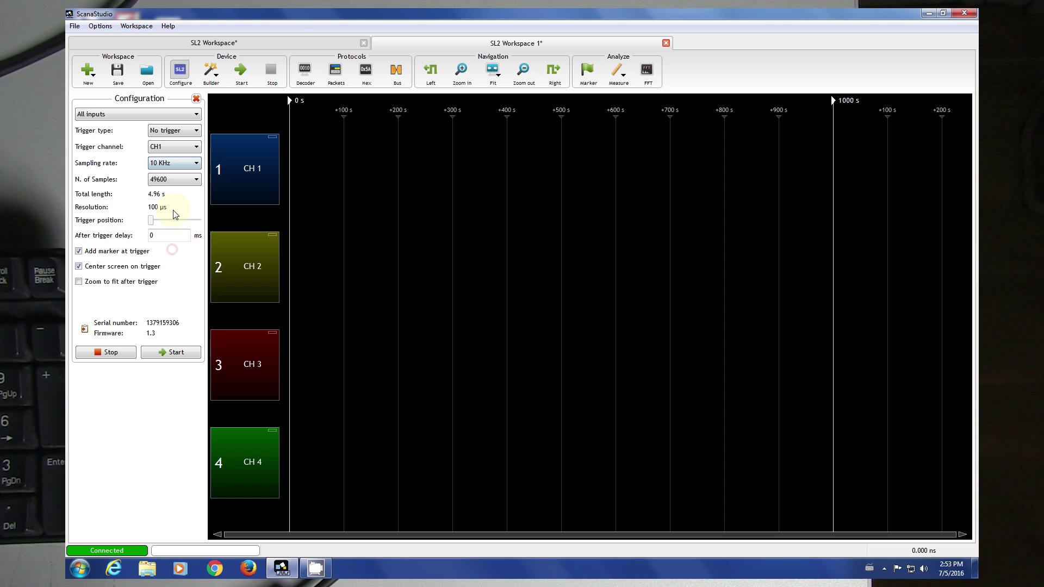
left_click(162, 182)
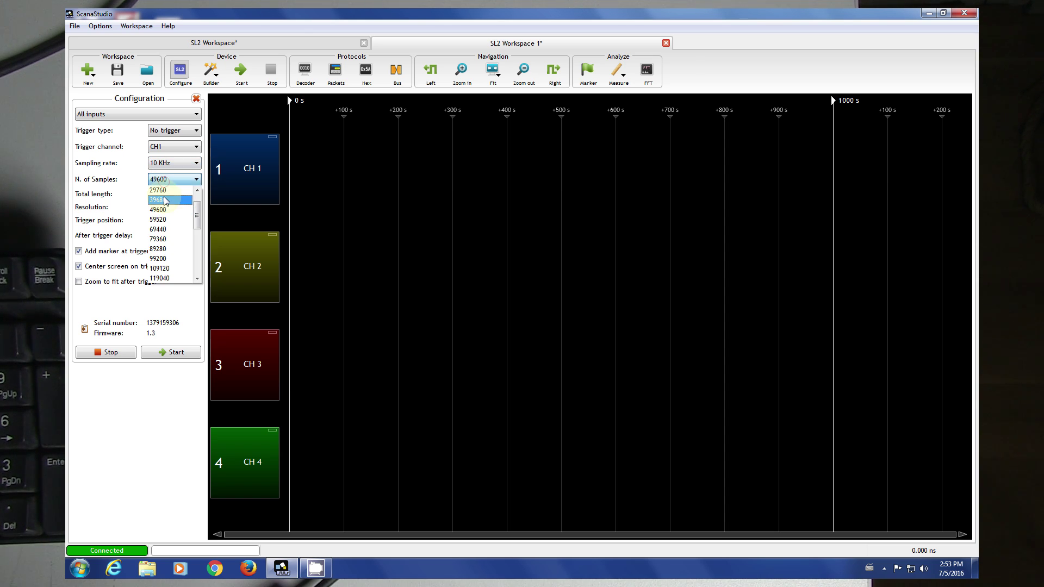
left_click(162, 211)
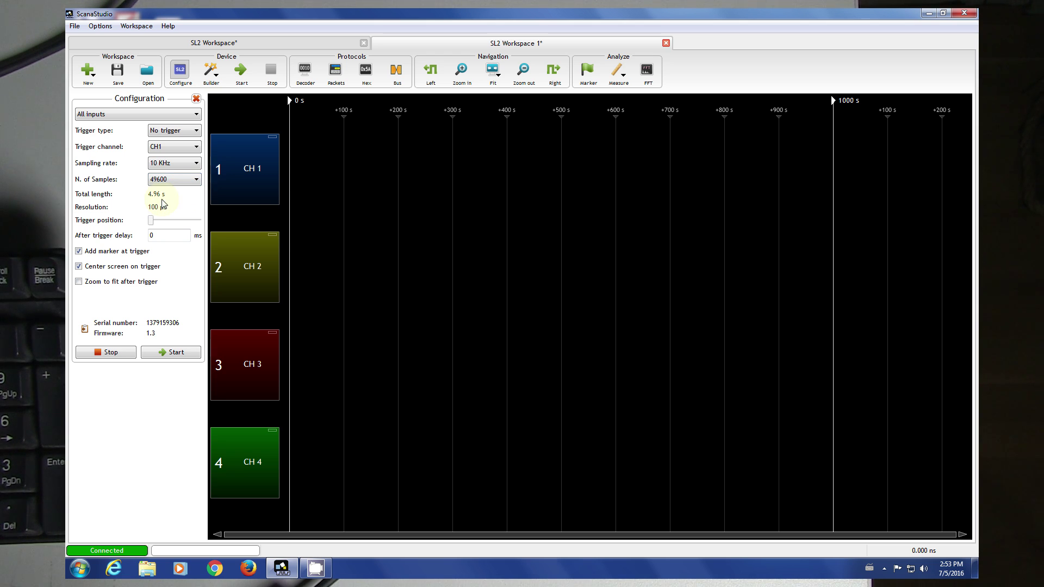
Capture the signals on all four input channels and zoom out the waveforms to show several periods
left_click(240, 71)
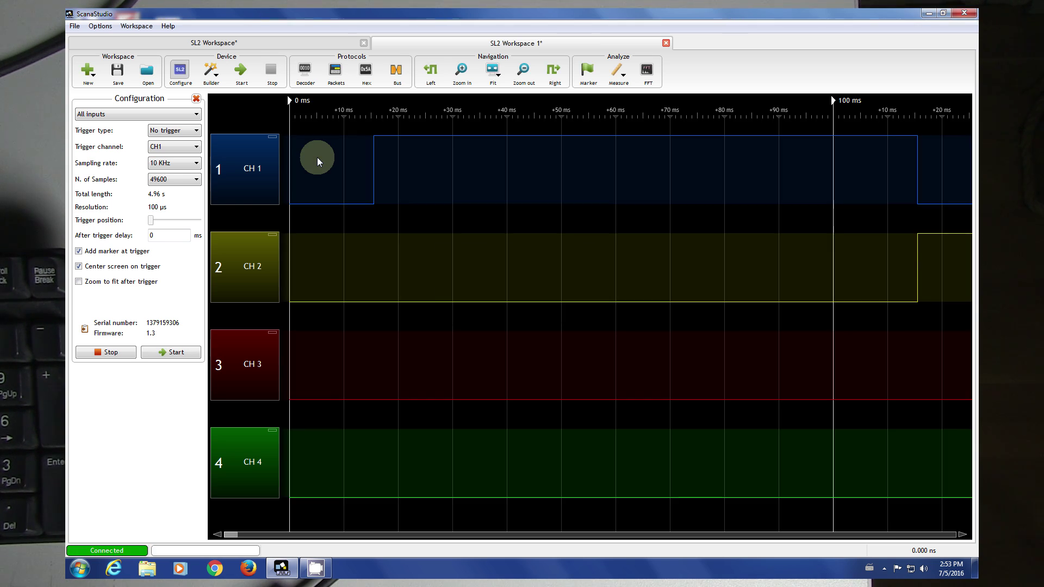
left_click(524, 69)
left_click(524, 70)
left_click(523, 70)
left_click(523, 70)
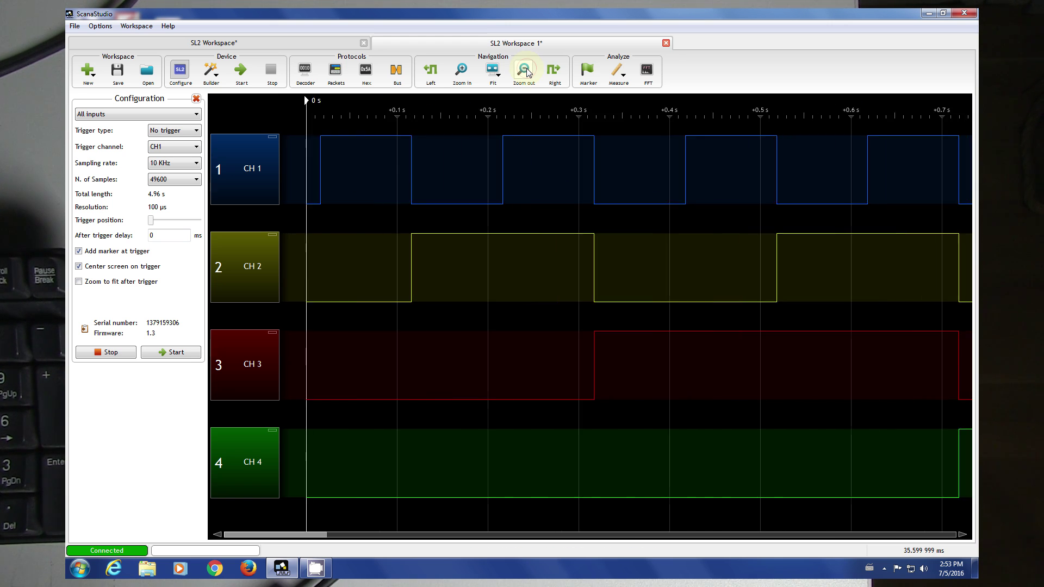
left_click(523, 70)
left_click(524, 69)
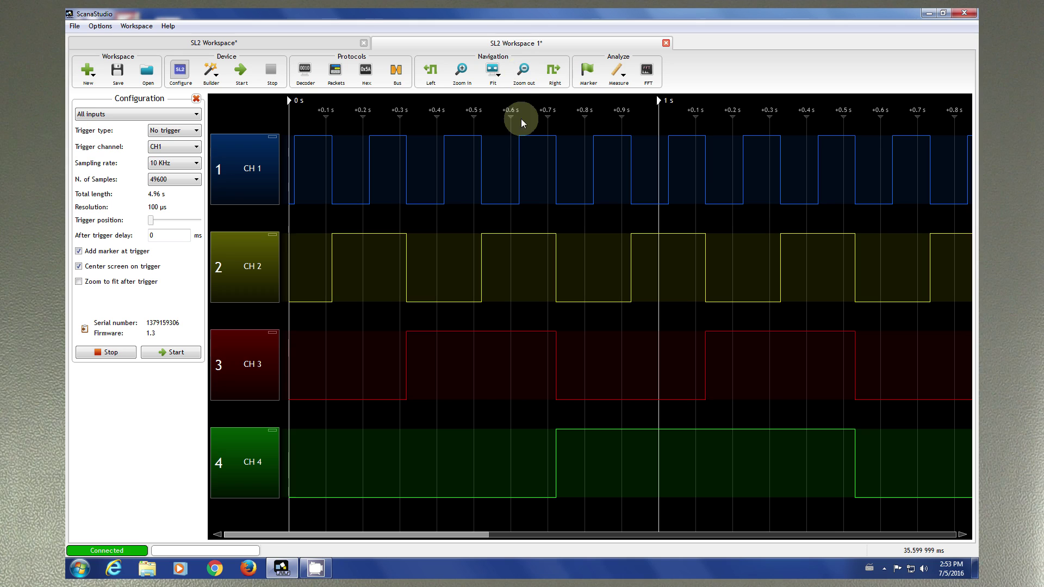